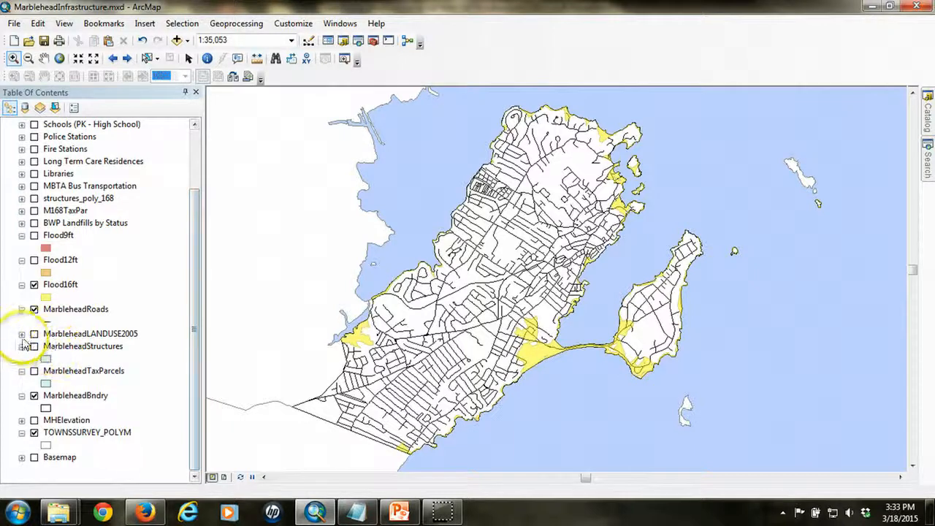
# Display the MarbleheadLANDUSE2005 layer and review its land use categories in the expanded legend, collapsing the legend when done.
pyautogui.click(21, 334)
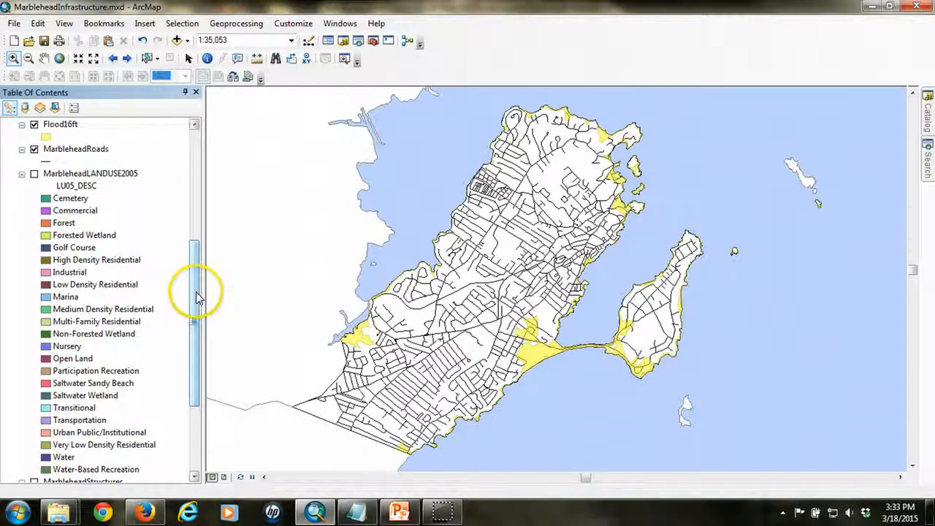
pyautogui.click(54, 173)
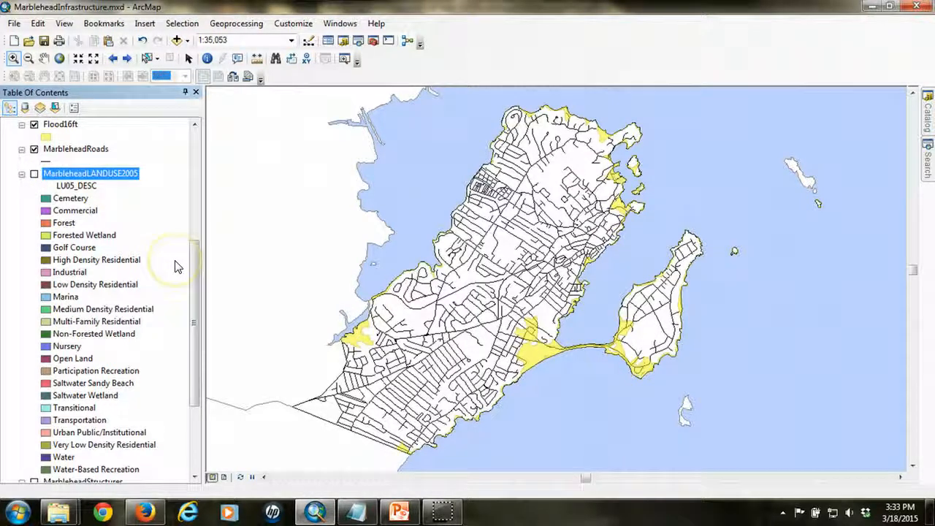
pyautogui.click(33, 174)
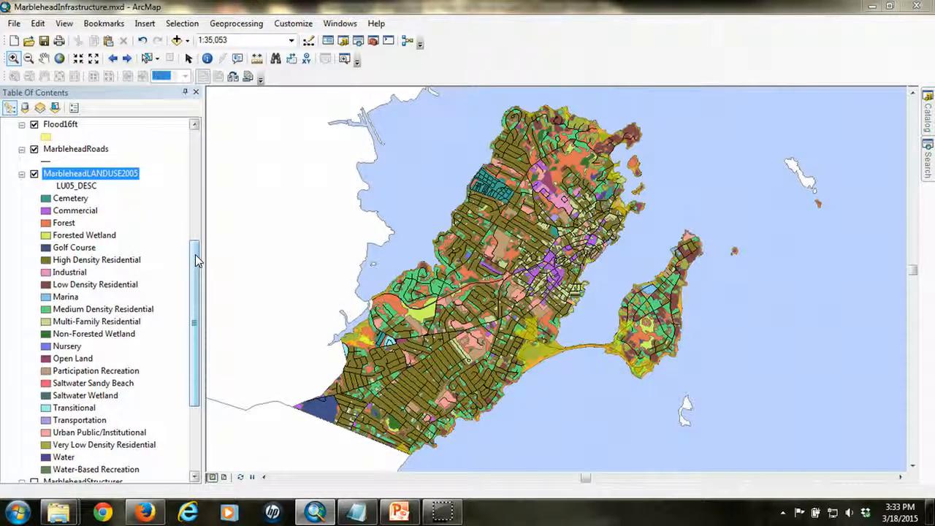
pyautogui.moveTo(196, 256); pyautogui.dragTo(196, 281)
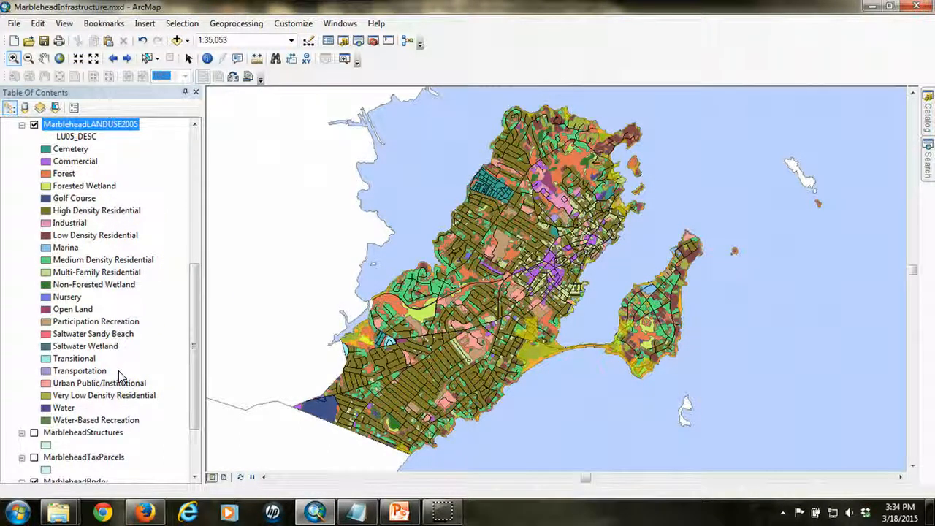
pyautogui.moveTo(198, 309); pyautogui.dragTo(195, 288)
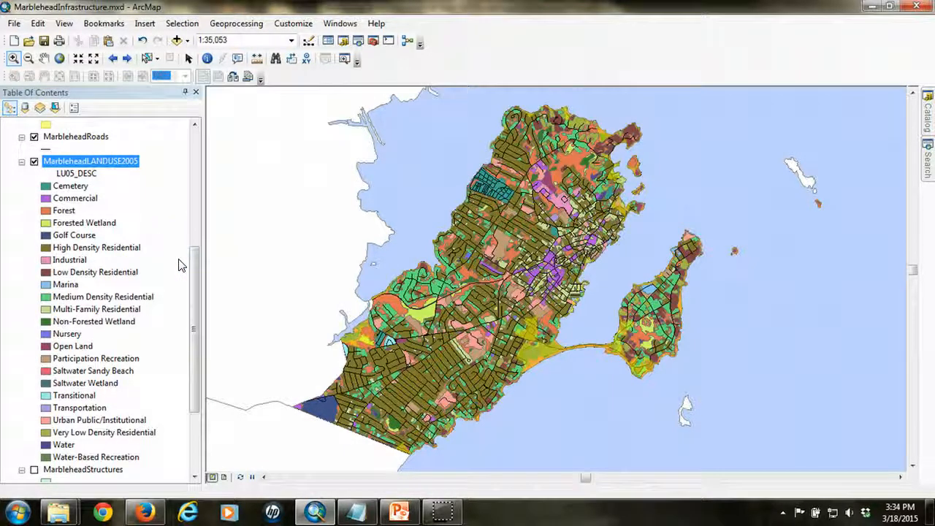
pyautogui.click(22, 162)
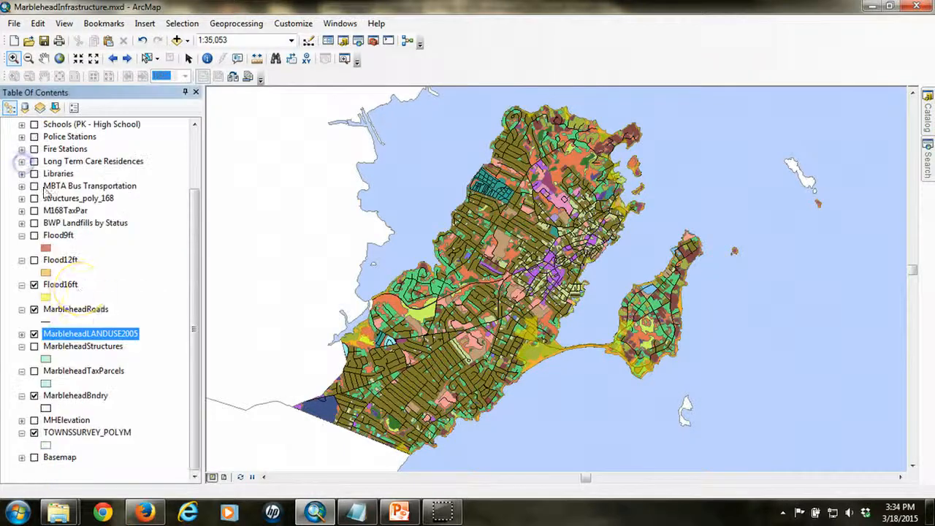
# Set up a Clip with MarbleheadLANDUSE2005 as the input features and Flood16ft as the clip features.
pyautogui.click(238, 23)
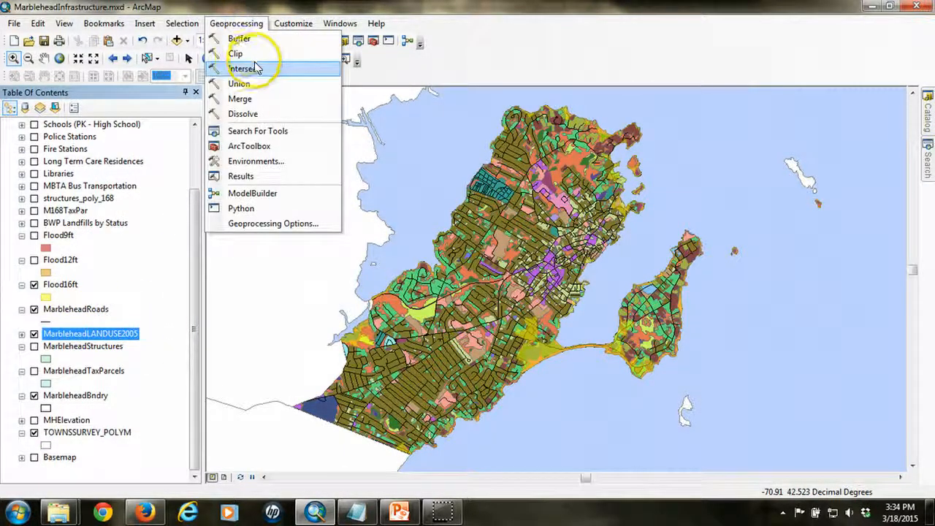
pyautogui.click(240, 54)
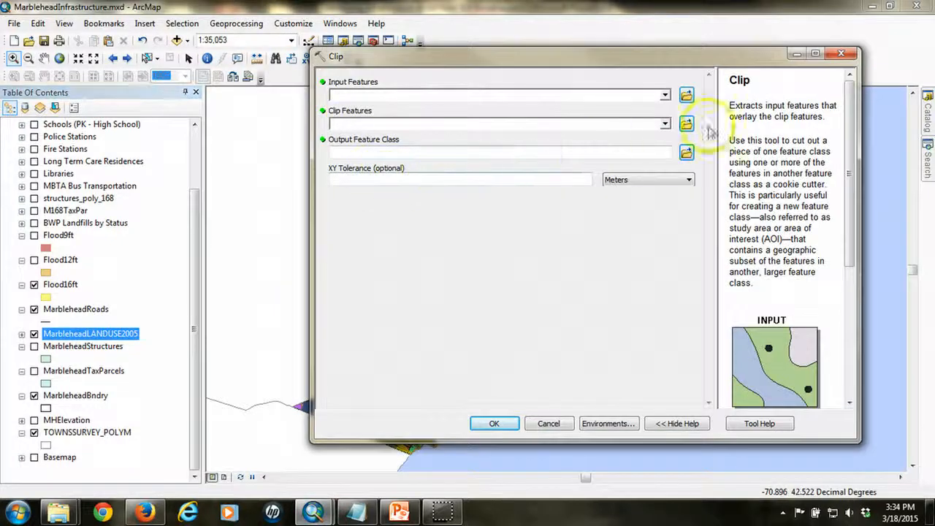
pyautogui.click(665, 95)
pyautogui.moveTo(665, 130); pyautogui.dragTo(670, 203)
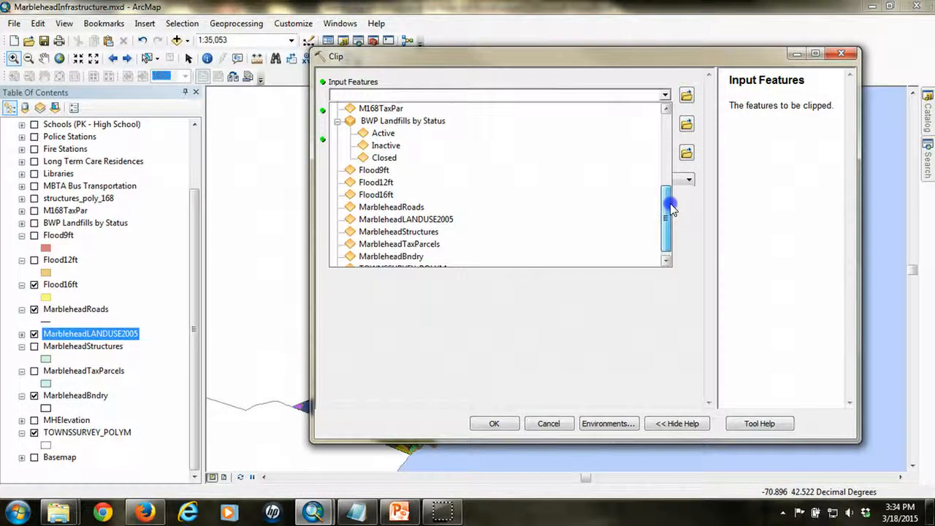
pyautogui.click(436, 220)
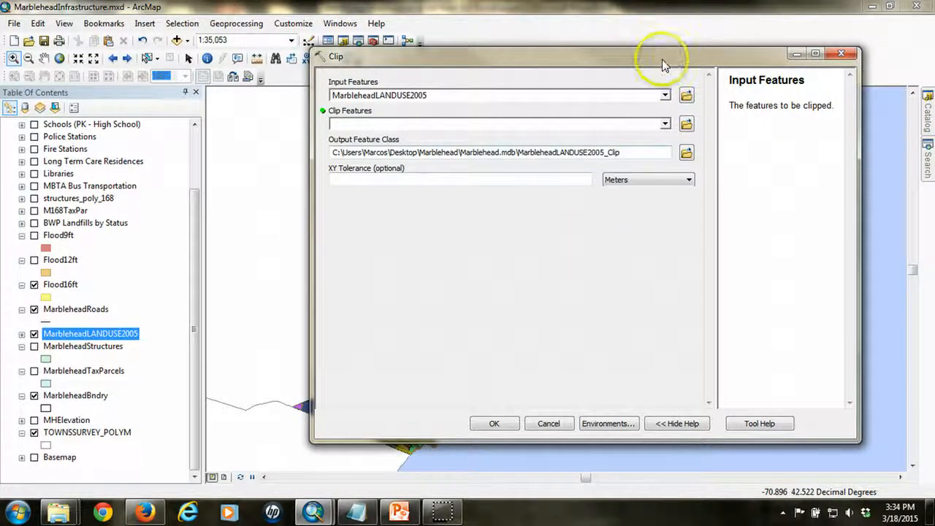
pyautogui.click(665, 126)
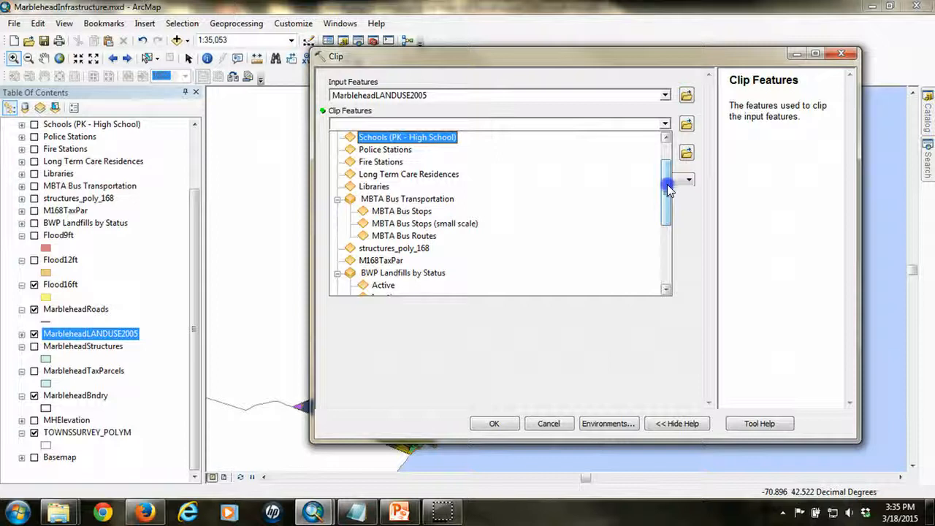
pyautogui.moveTo(667, 190); pyautogui.dragTo(667, 243)
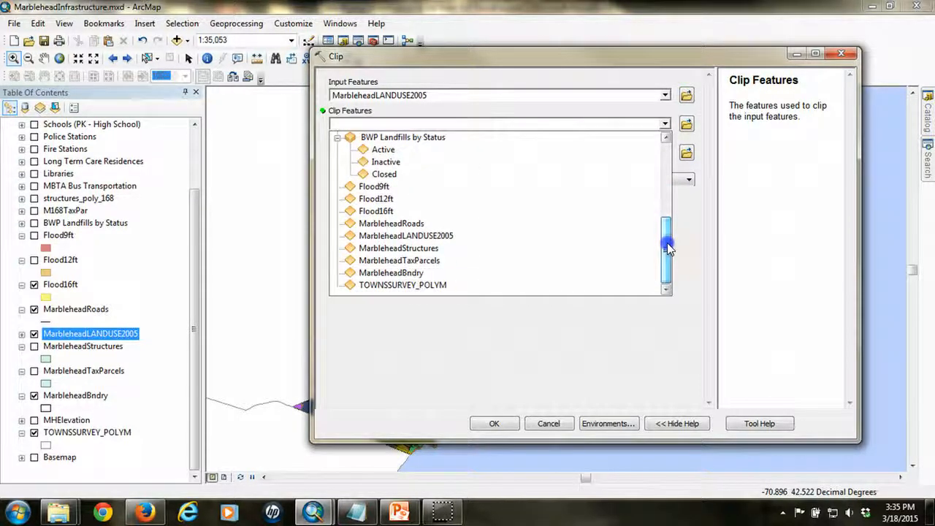
pyautogui.click(394, 212)
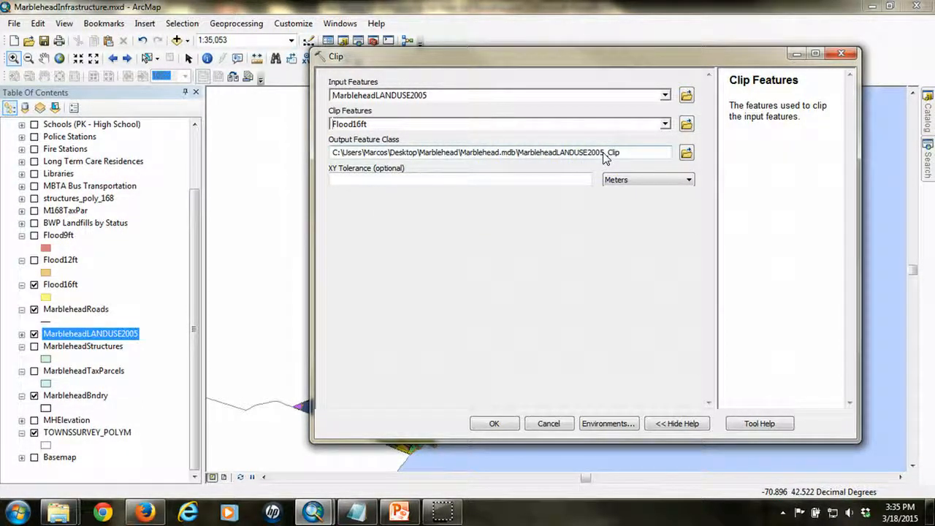
# Name the clip's output feature class LANDUSE2005_Clip16ft in Marblehead.mdb and run the Clip.
pyautogui.click(569, 160)
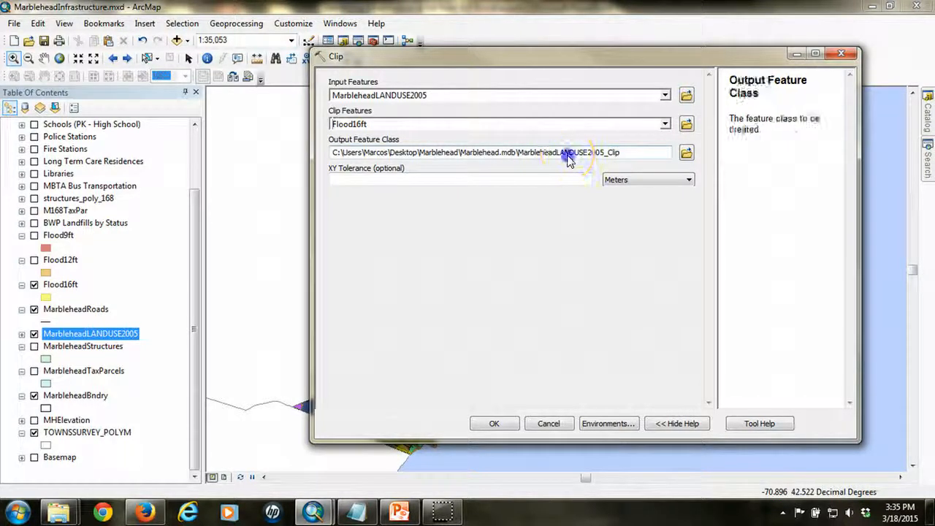
pyautogui.moveTo(558, 155); pyautogui.dragTo(518, 156)
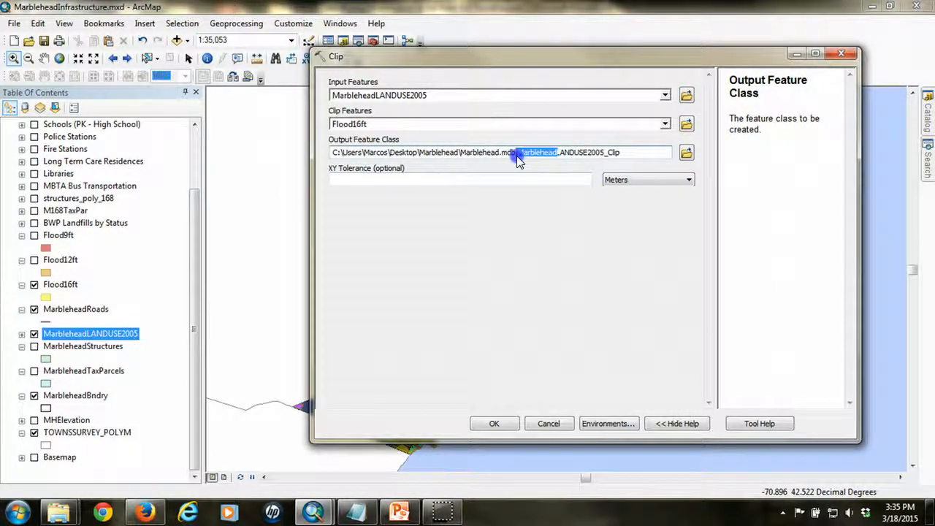
pyautogui.press('Delete')
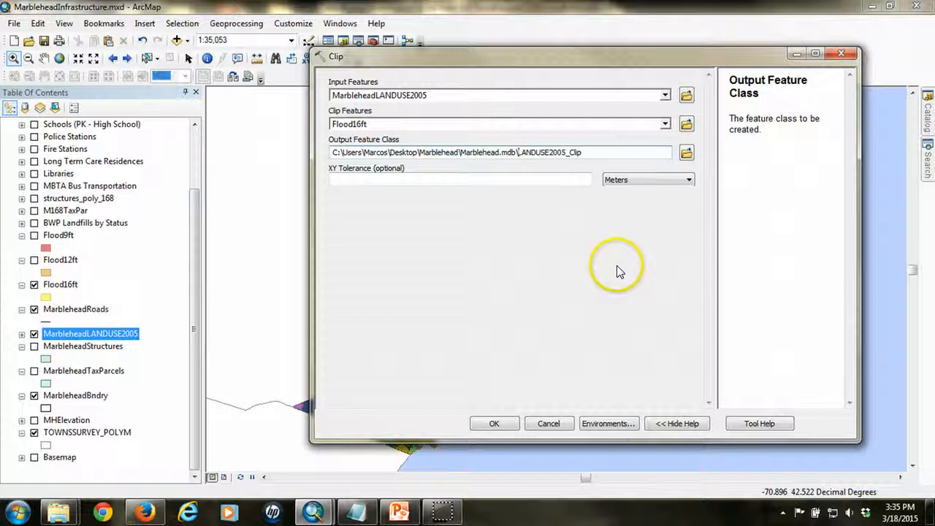
pyautogui.click(598, 156)
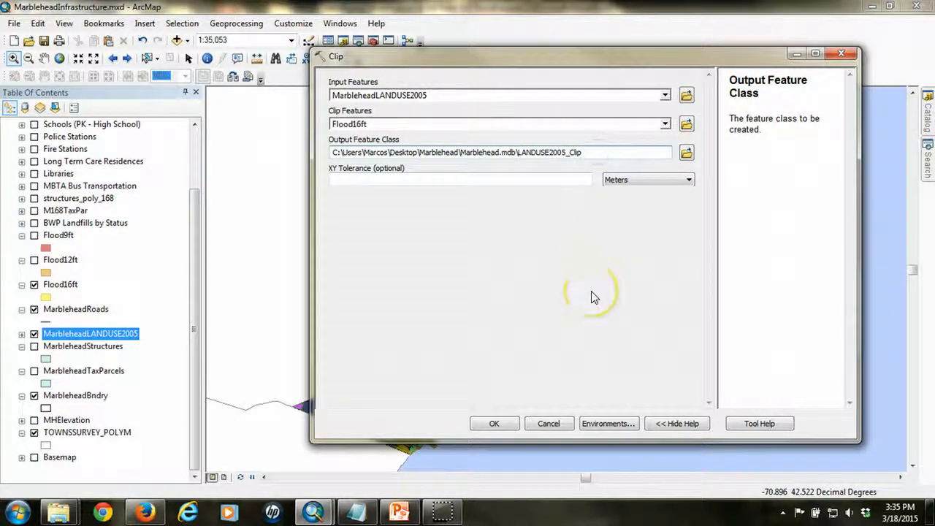
pyautogui.write('16ft')
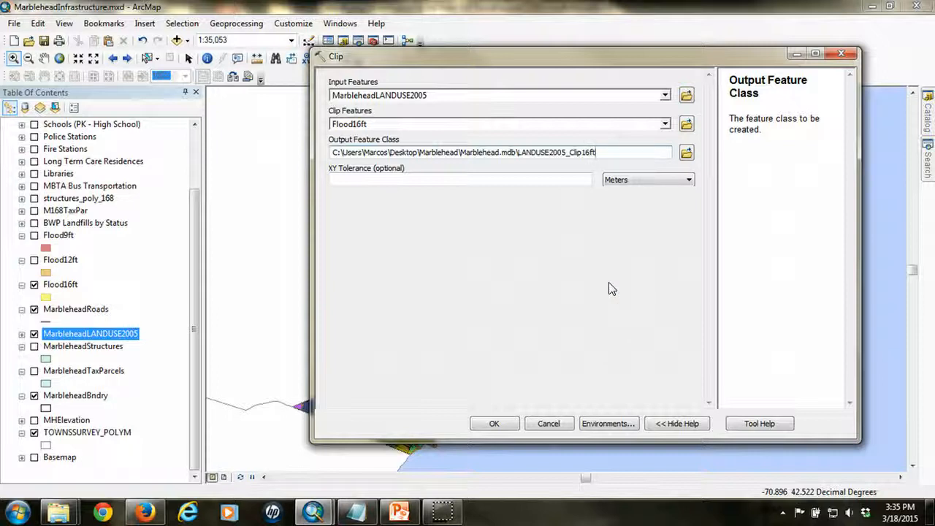
pyautogui.click(496, 423)
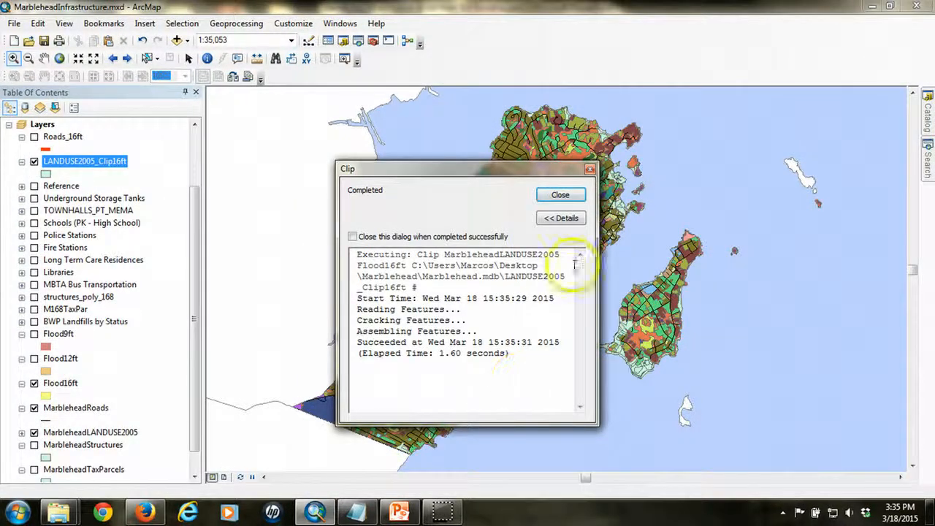
pyautogui.click(560, 195)
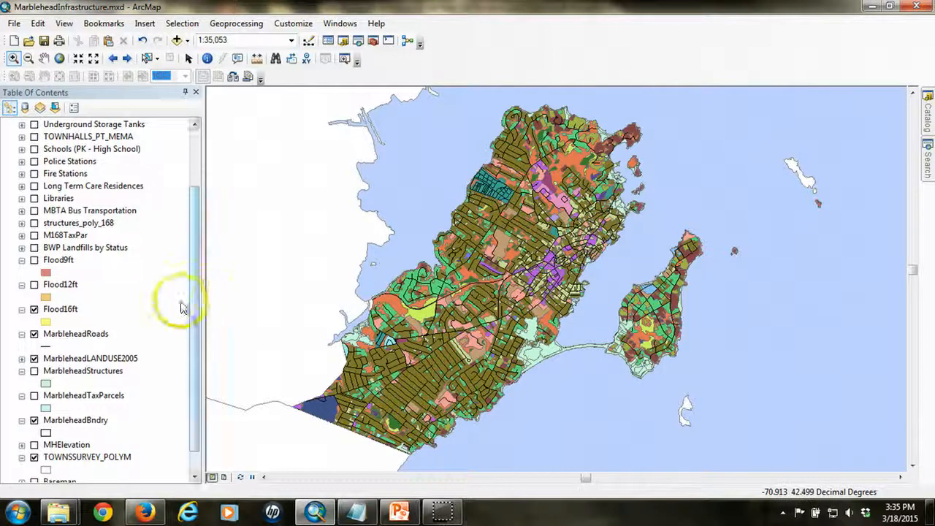
# Hide the MarbleheadLANDUSE2005 layer and open the attribute table of LANDUSE2005_Clip16ft.
pyautogui.click(34, 359)
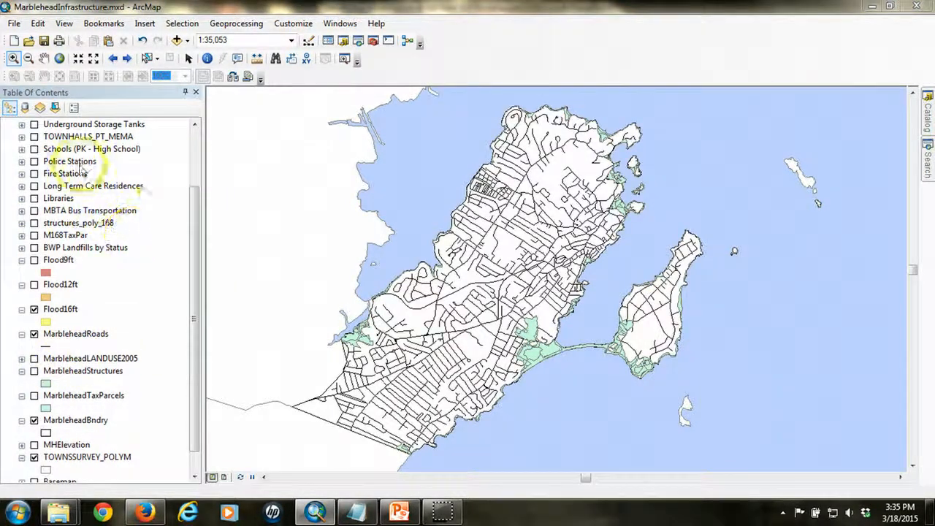
pyautogui.moveTo(192, 221); pyautogui.dragTo(192, 141)
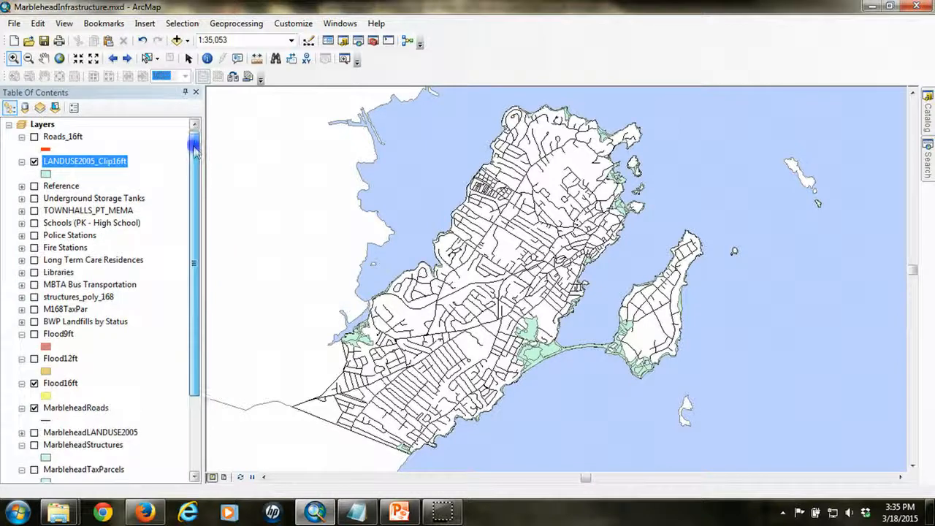
pyautogui.rightClick(102, 165)
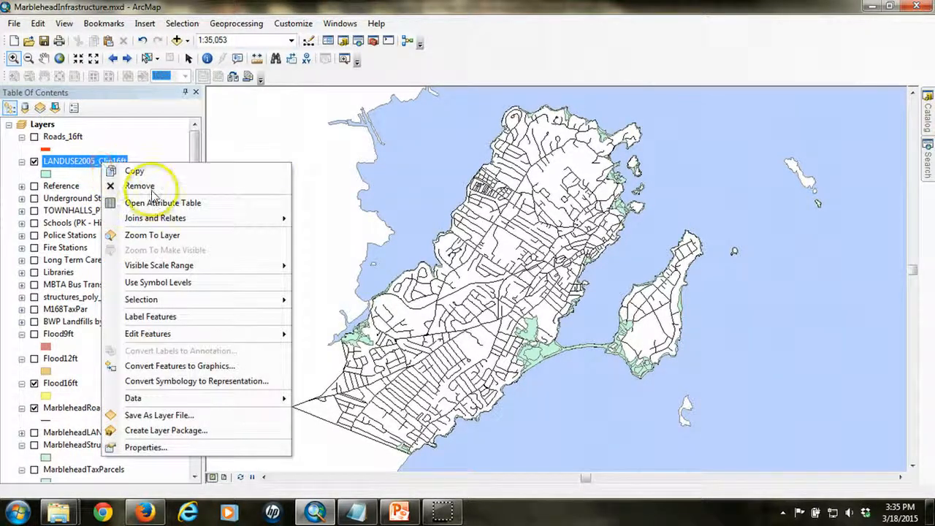
pyautogui.click(166, 203)
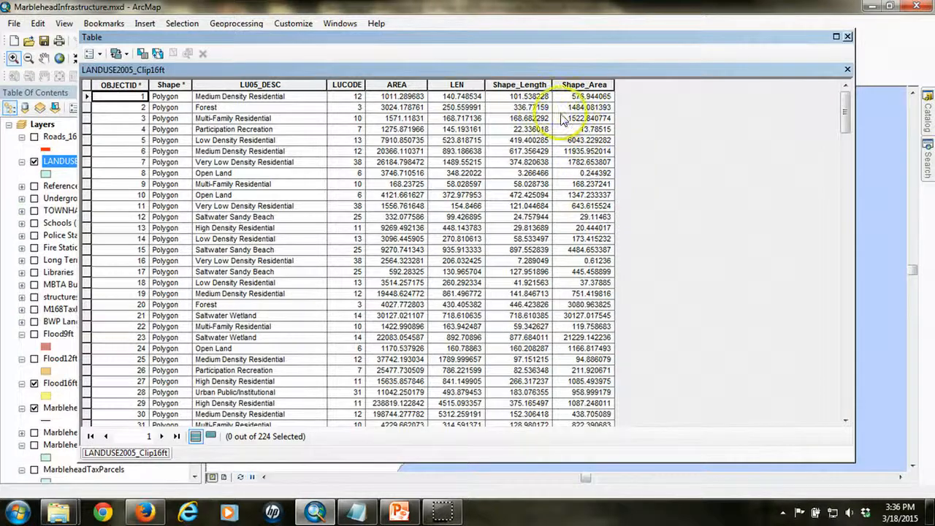
# Add a field named Acres of type Float to the LANDUSE2005_Clip16ft attribute table.
pyautogui.click(102, 57)
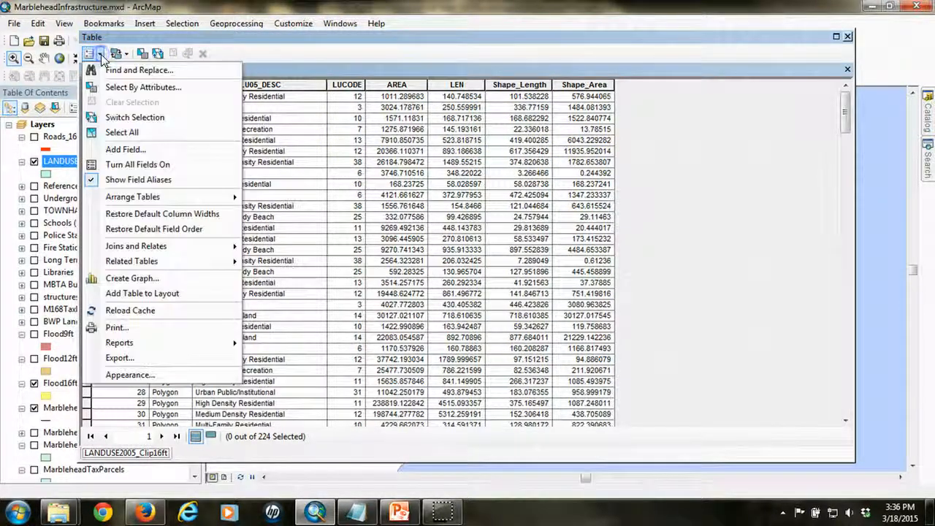
pyautogui.click(136, 149)
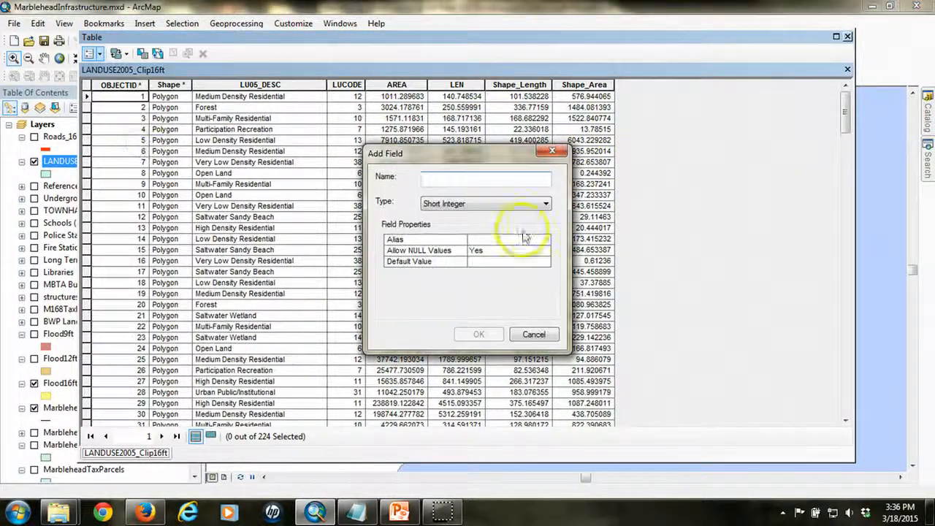
pyautogui.write('Acres')
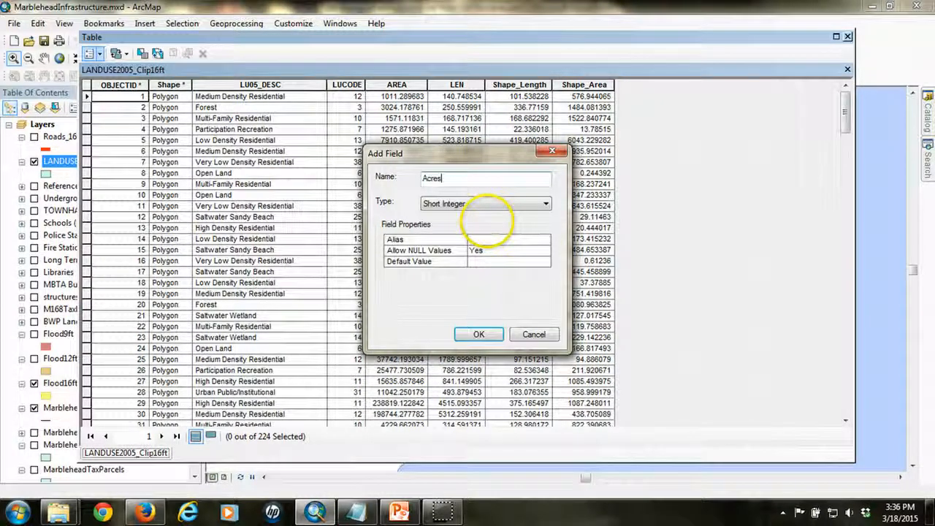
pyautogui.click(547, 204)
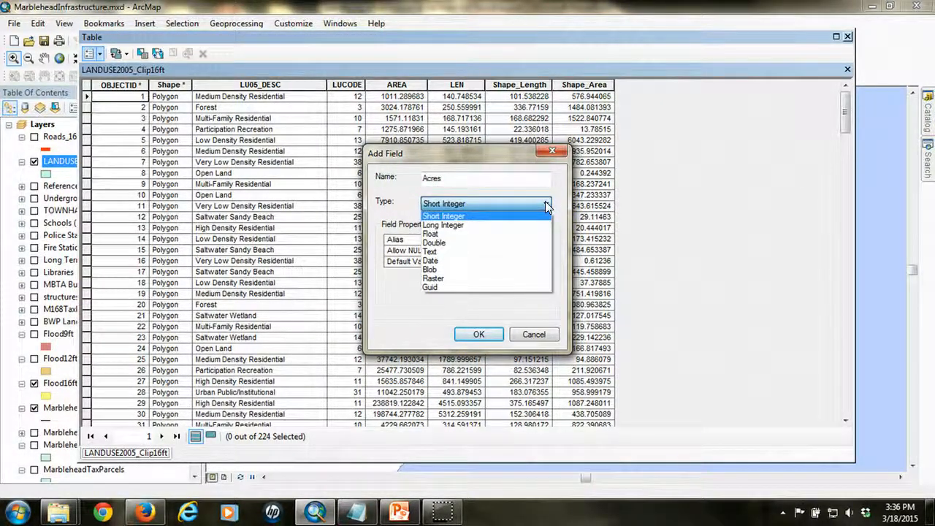
pyautogui.click(446, 225)
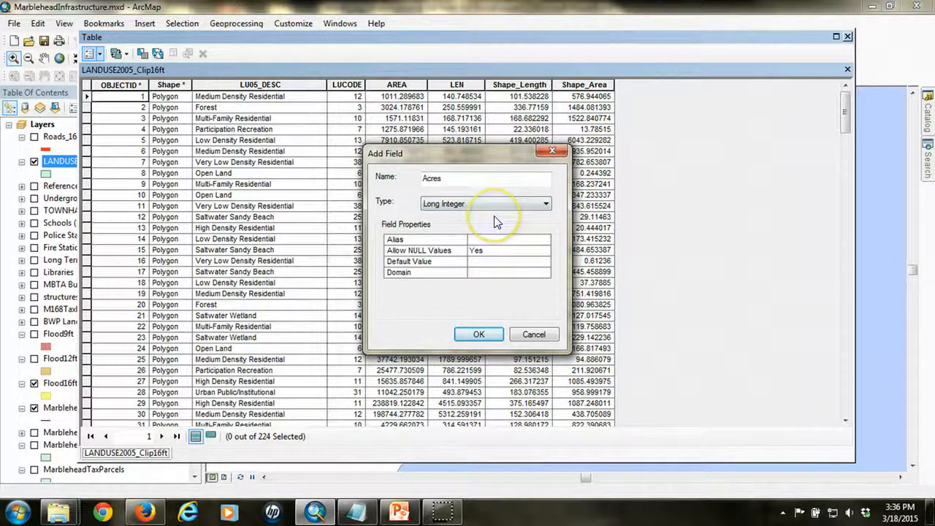
pyautogui.click(529, 206)
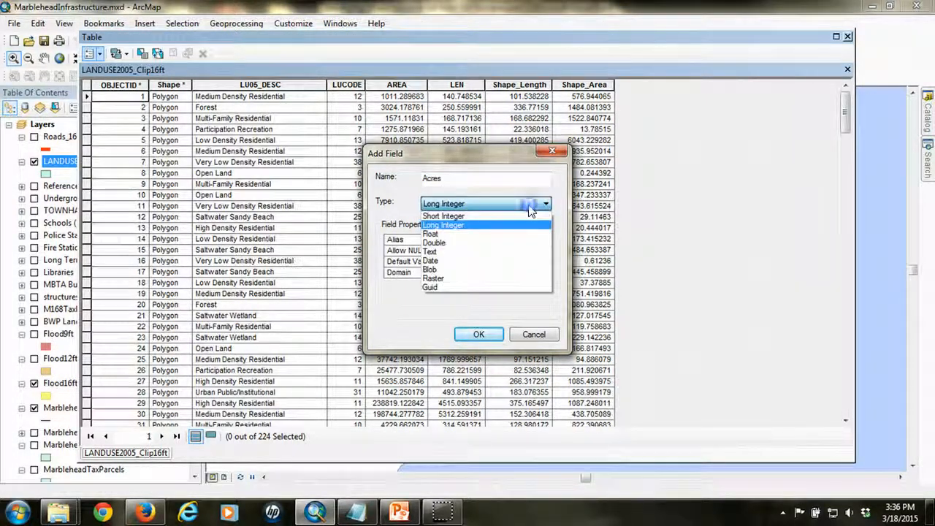
pyautogui.click(453, 234)
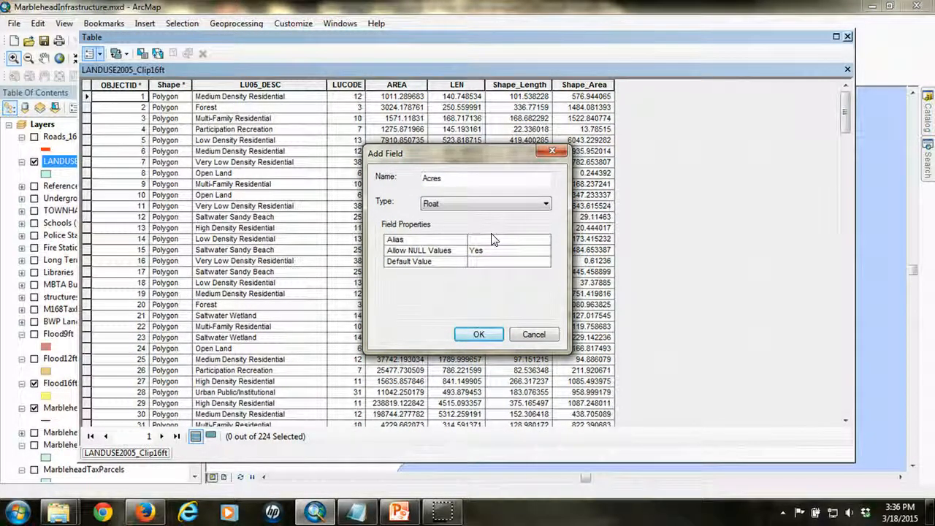
pyautogui.click(479, 334)
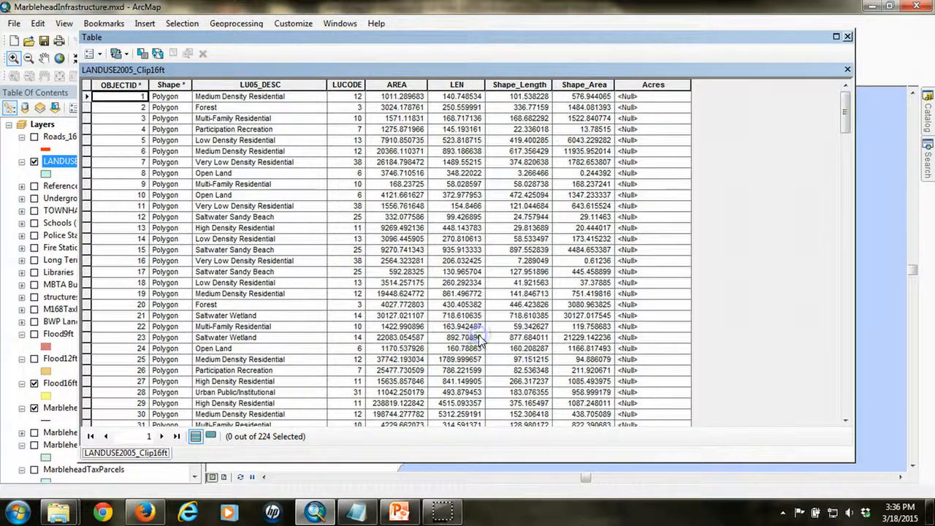
# Calculate the area of each polygon in US acres for the Acres field, using the data source's coordinate system.
pyautogui.rightClick(660, 85)
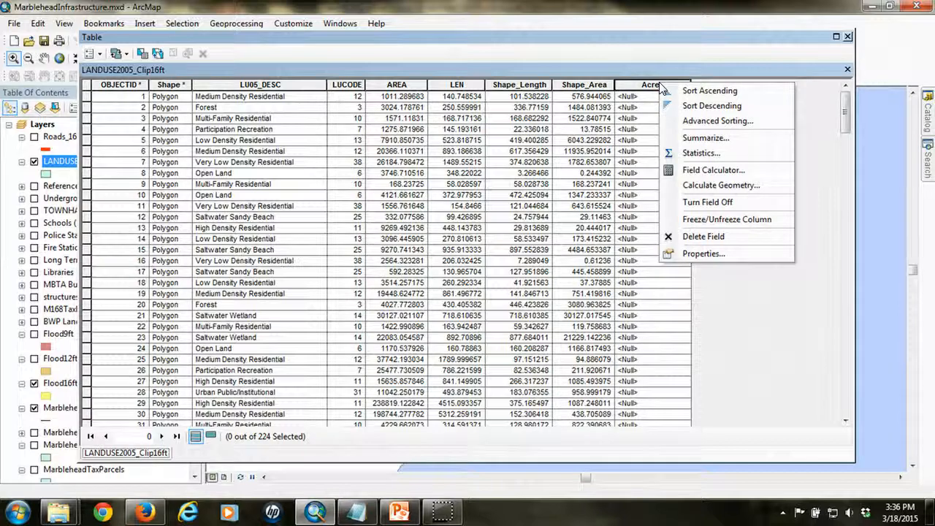
pyautogui.click(733, 186)
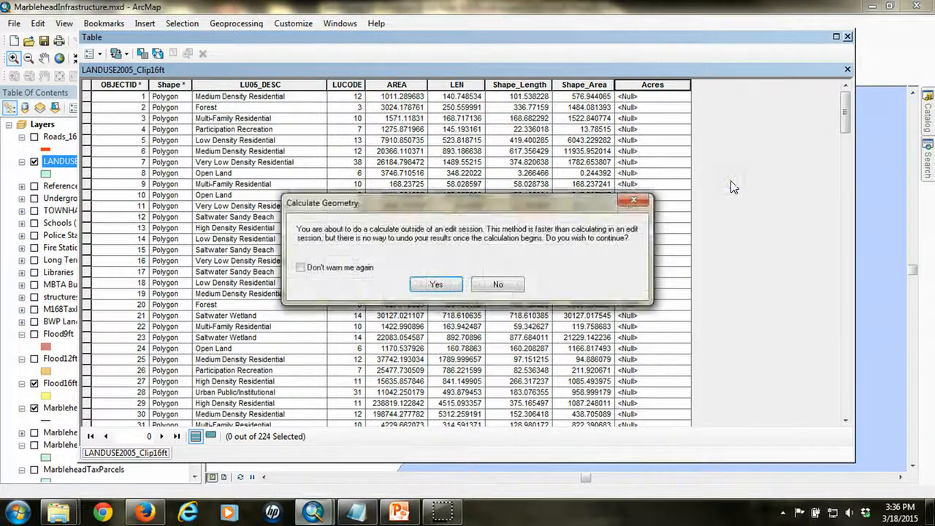
pyautogui.click(447, 285)
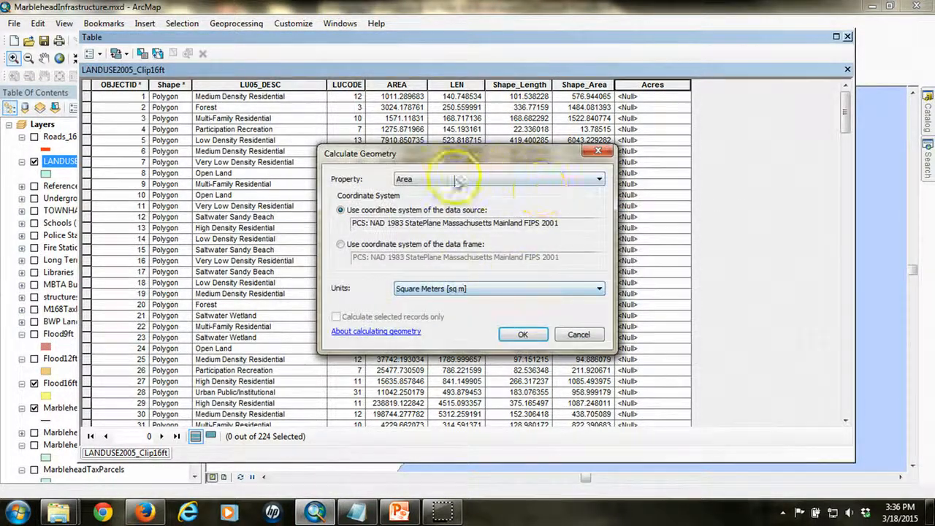
pyautogui.click(437, 290)
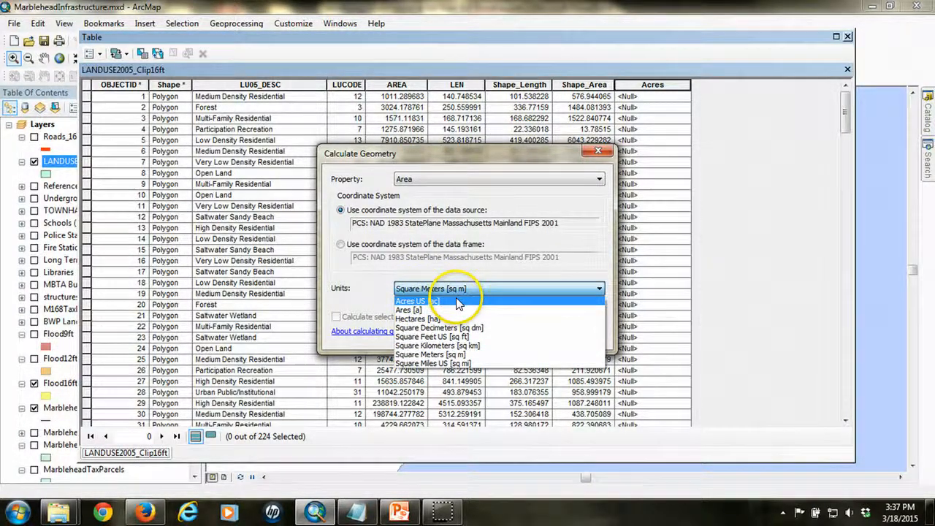
pyautogui.click(456, 300)
pyautogui.click(523, 335)
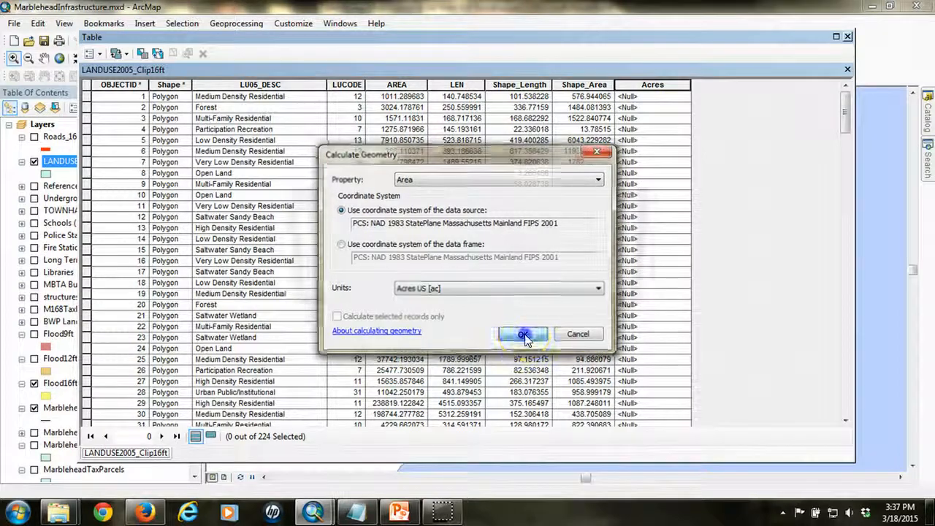
pyautogui.click(445, 285)
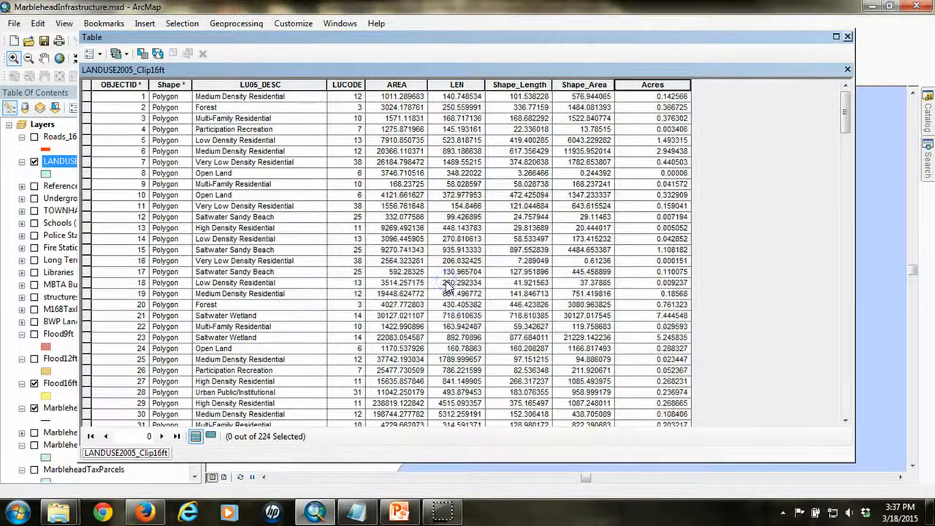
# View the statistics of the Acres field to read its sum, and close them.
pyautogui.rightClick(666, 85)
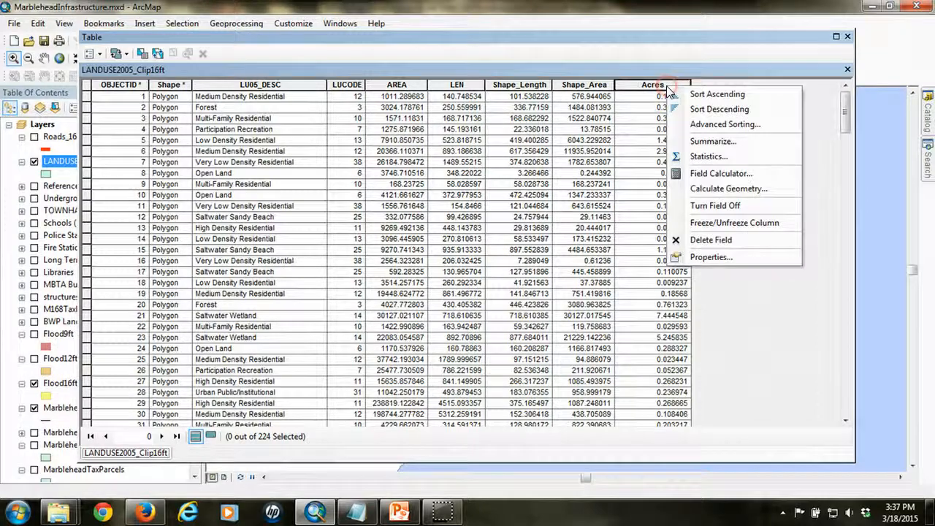
pyautogui.click(726, 156)
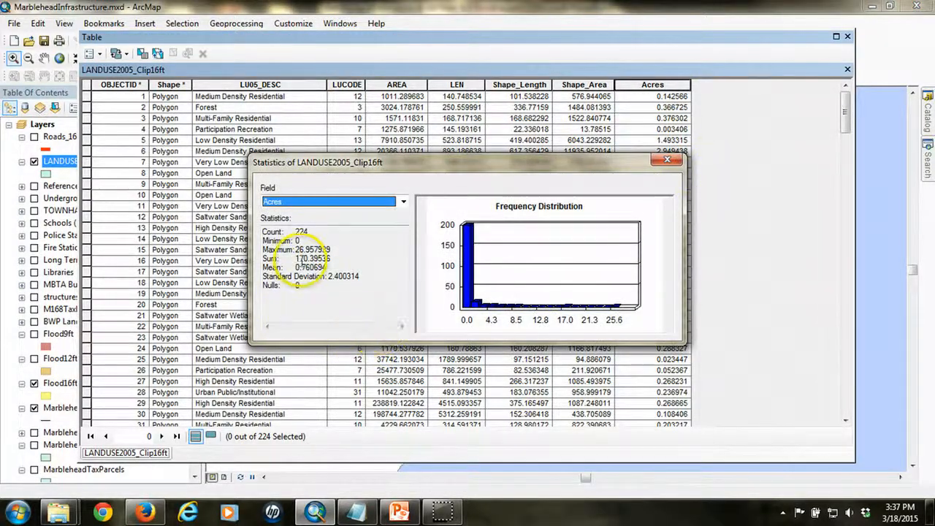
pyautogui.moveTo(295, 258); pyautogui.dragTo(310, 259)
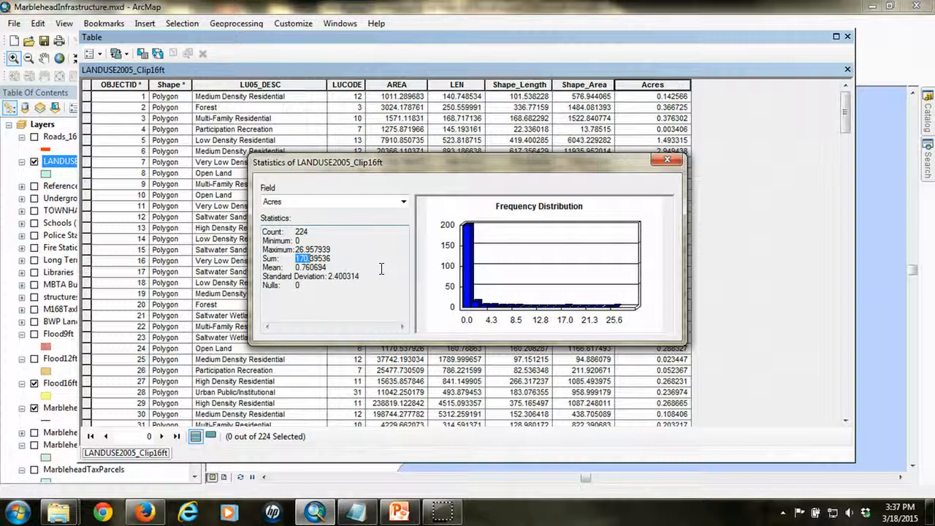
pyautogui.click(668, 160)
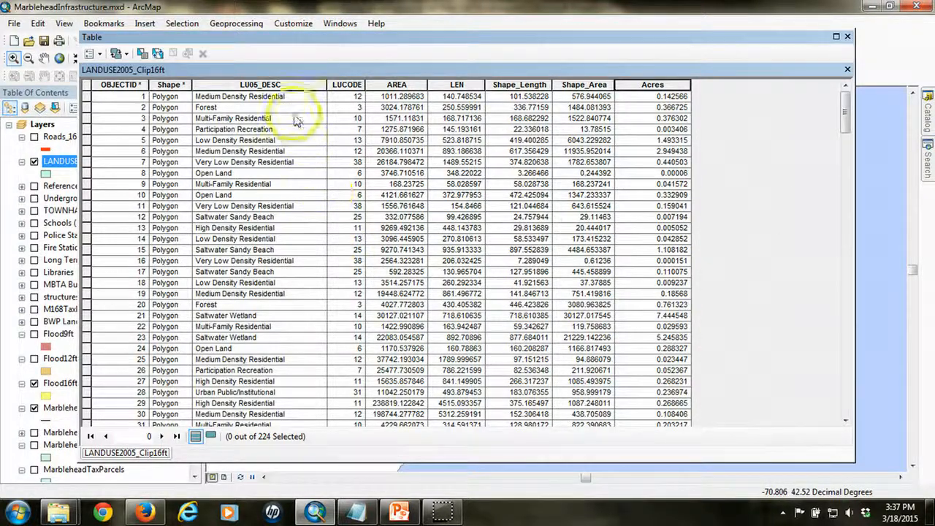
# Set up a Summarize on the LU05_DESC field that includes the sum of Acres.
pyautogui.rightClick(285, 86)
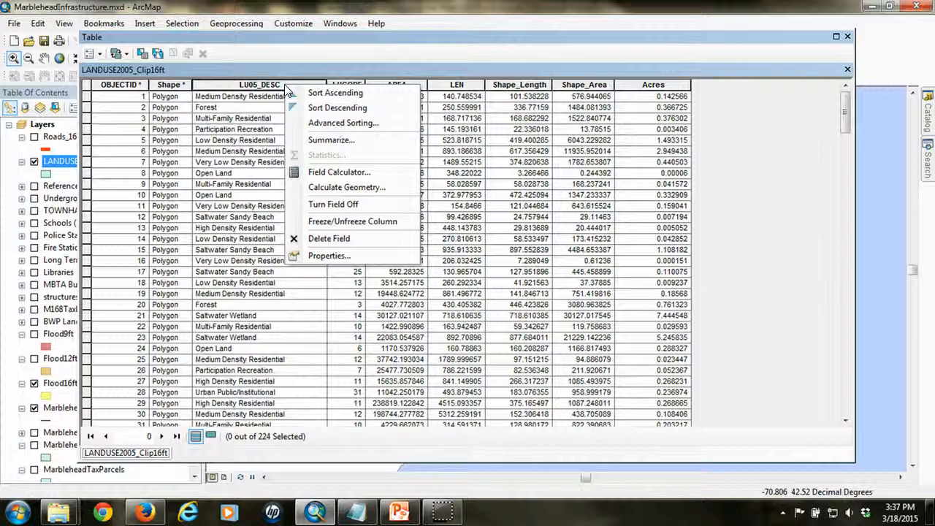
pyautogui.click(330, 139)
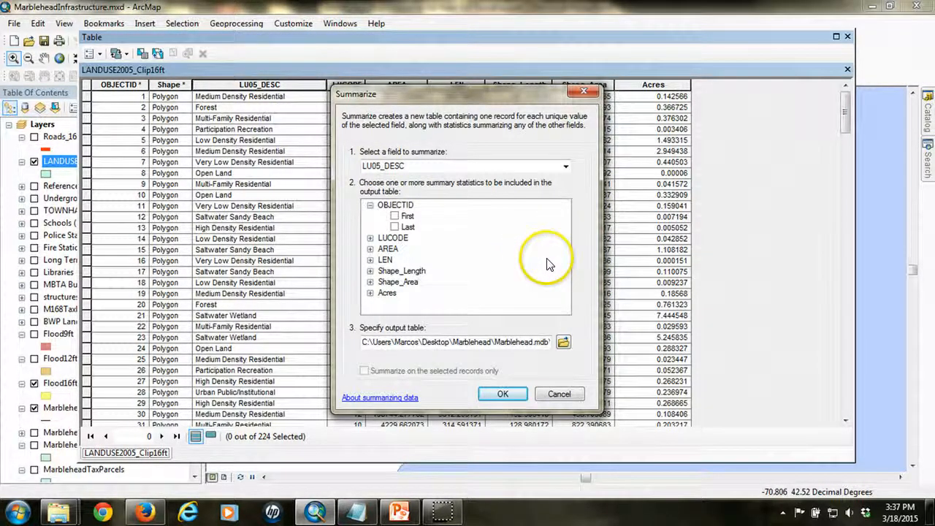
pyautogui.click(371, 293)
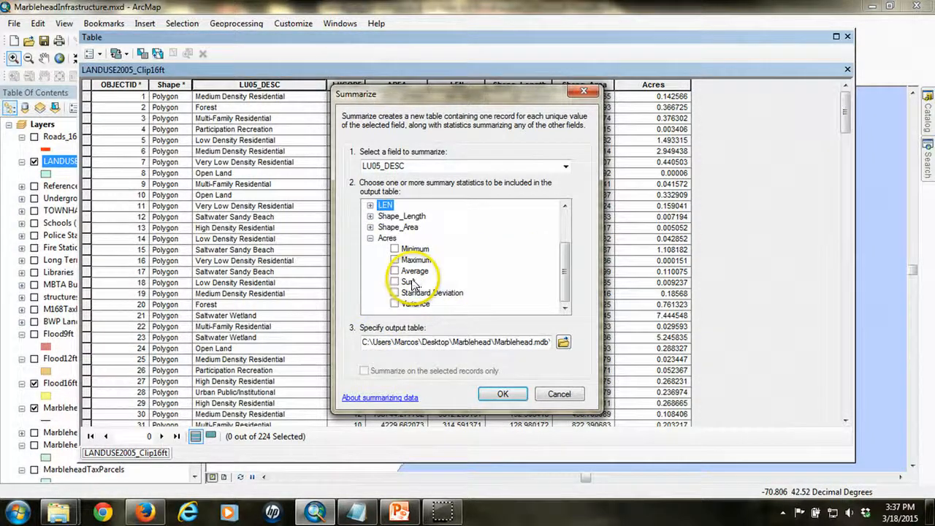
pyautogui.click(395, 282)
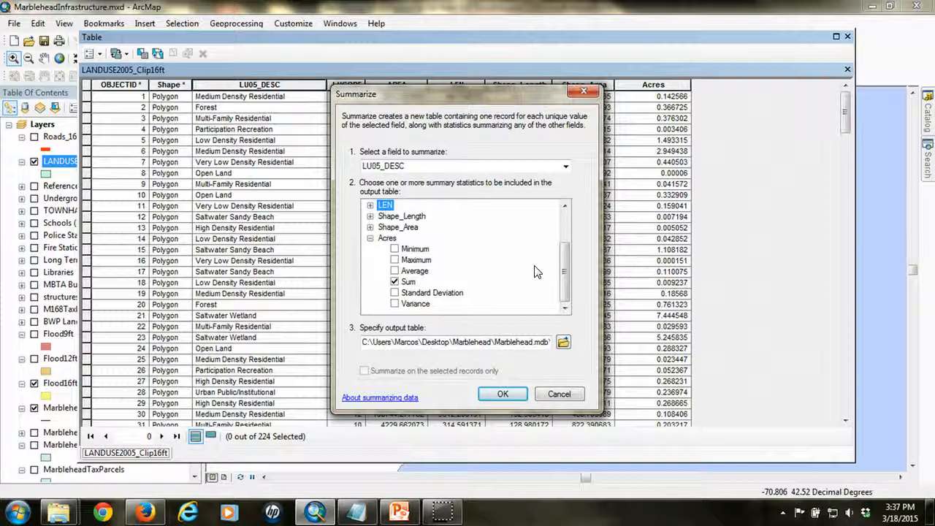
# Save the summary output table as LU16ft_sum in Marblehead.mdb, run the Summarize and add the result table to the map.
pyautogui.click(563, 343)
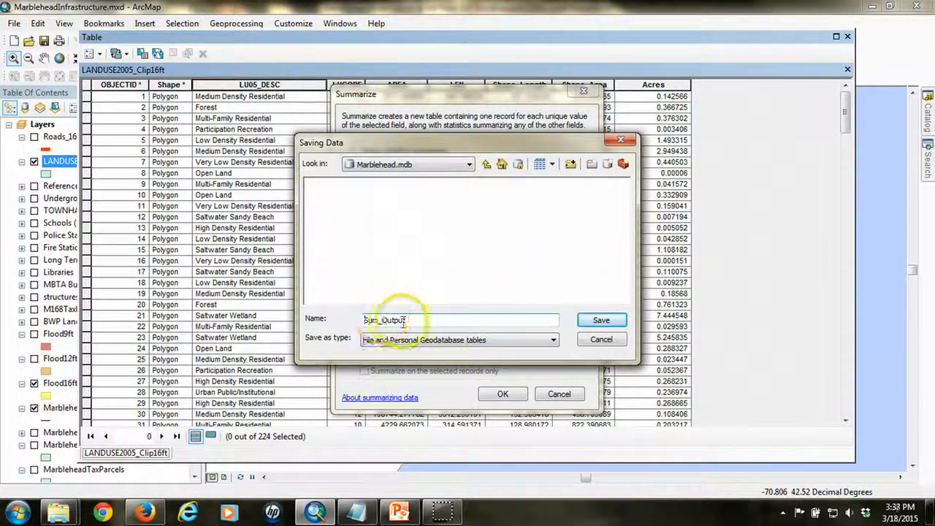
pyautogui.moveTo(407, 321); pyautogui.dragTo(331, 320)
pyautogui.write('LU16ft_sum')
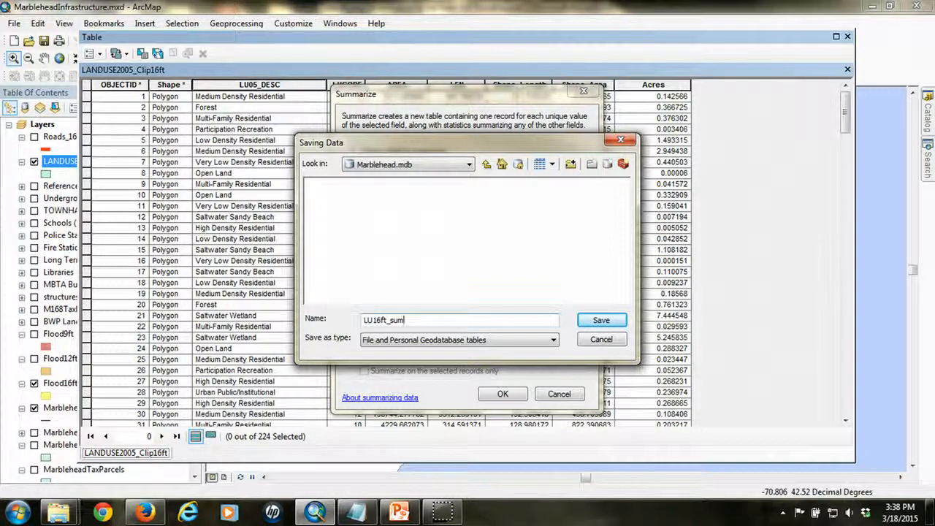
pyautogui.click(598, 321)
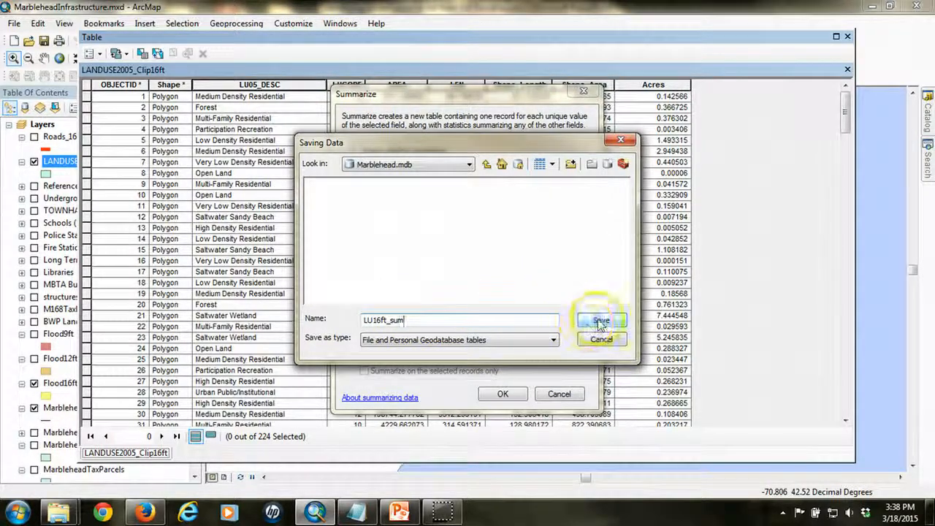
pyautogui.click(515, 395)
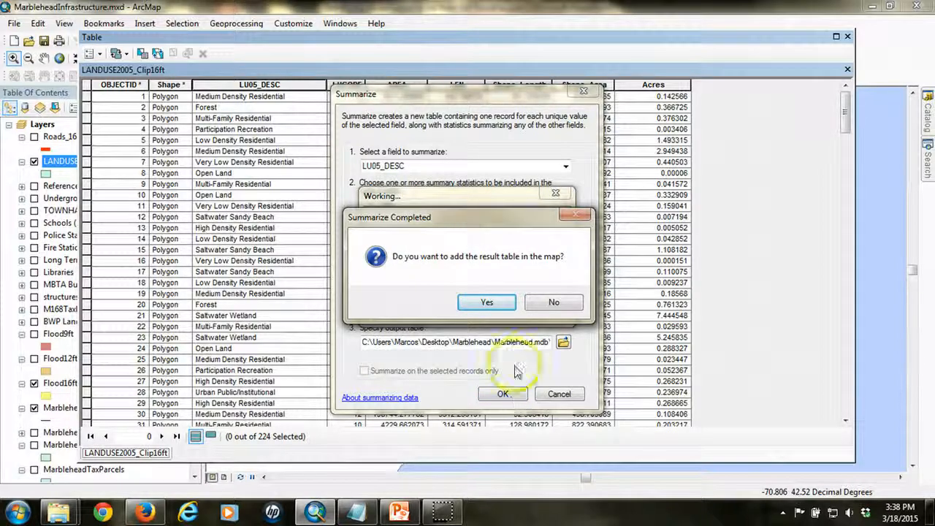
pyautogui.click(494, 302)
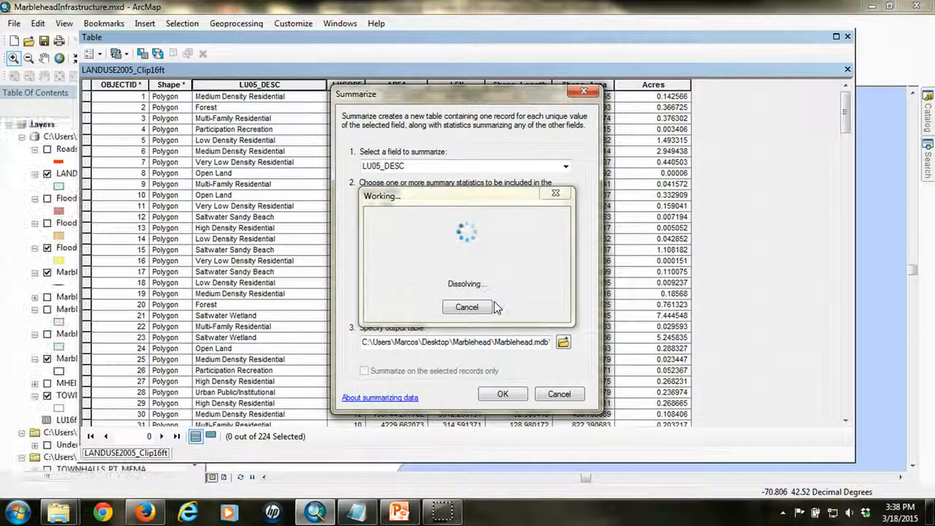
# Close the clipped land use attribute table, review the acres per land use type in the LU16ft_sum table, and close it.
pyautogui.click(848, 36)
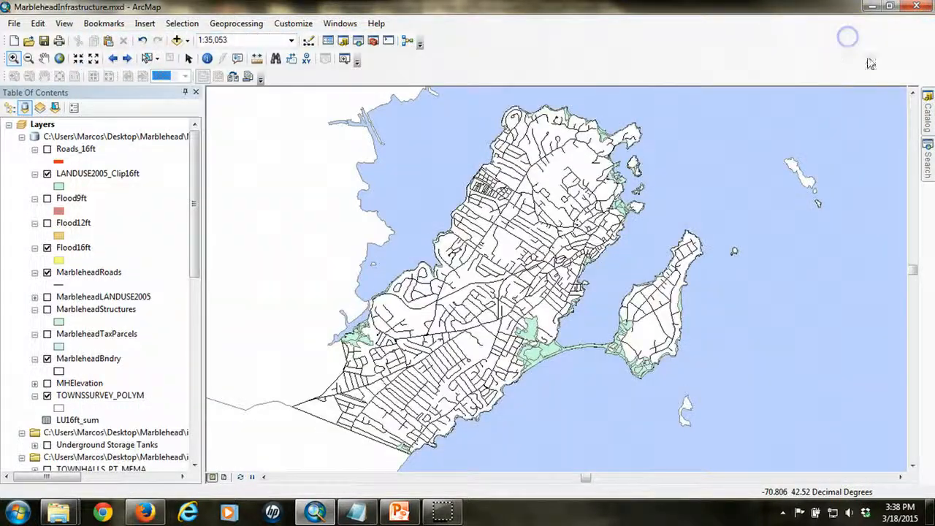
pyautogui.click(73, 421)
pyautogui.rightClick(90, 421)
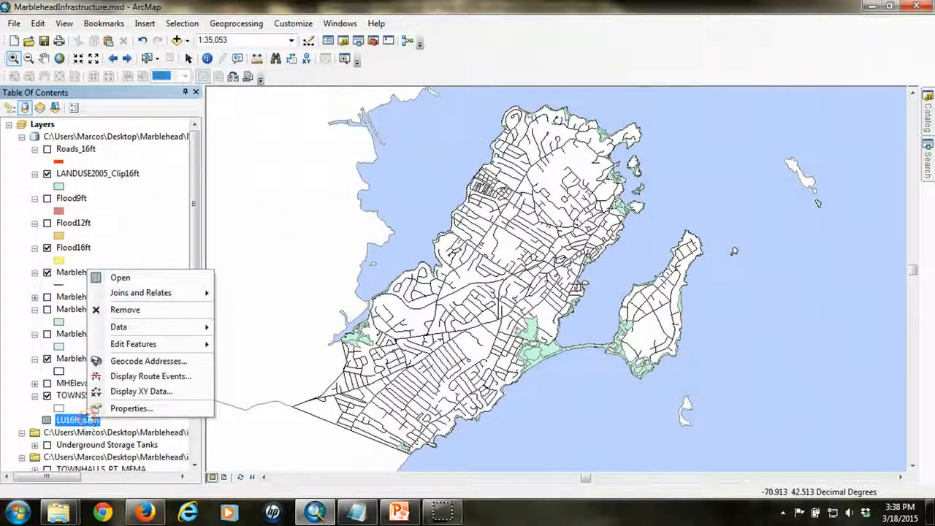
pyautogui.click(125, 275)
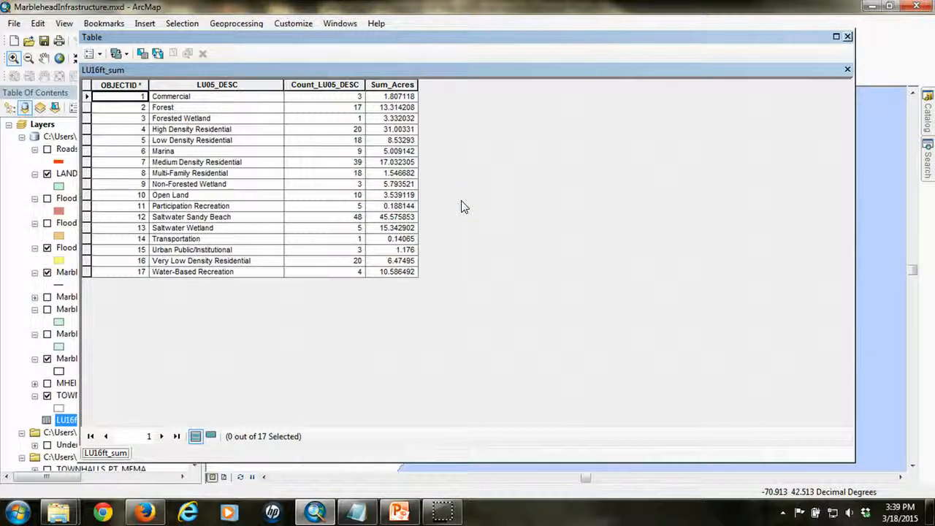
pyautogui.click(849, 37)
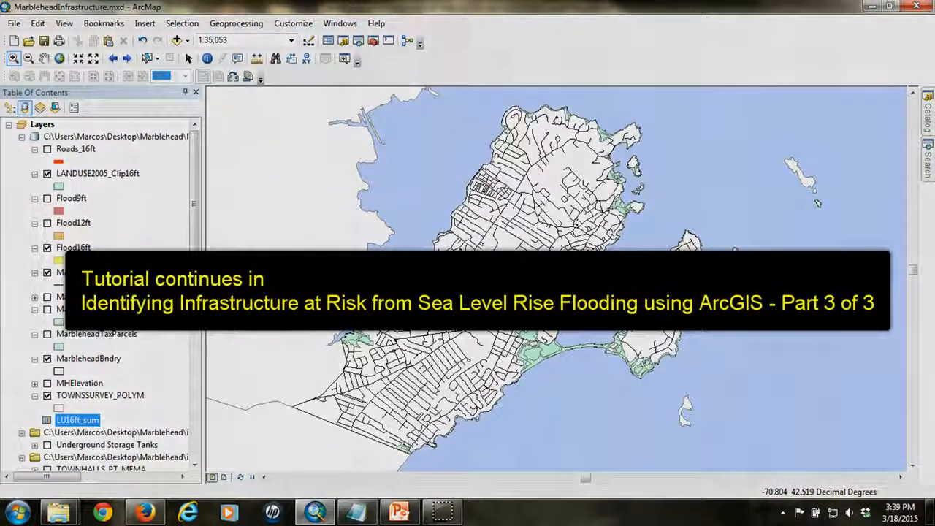